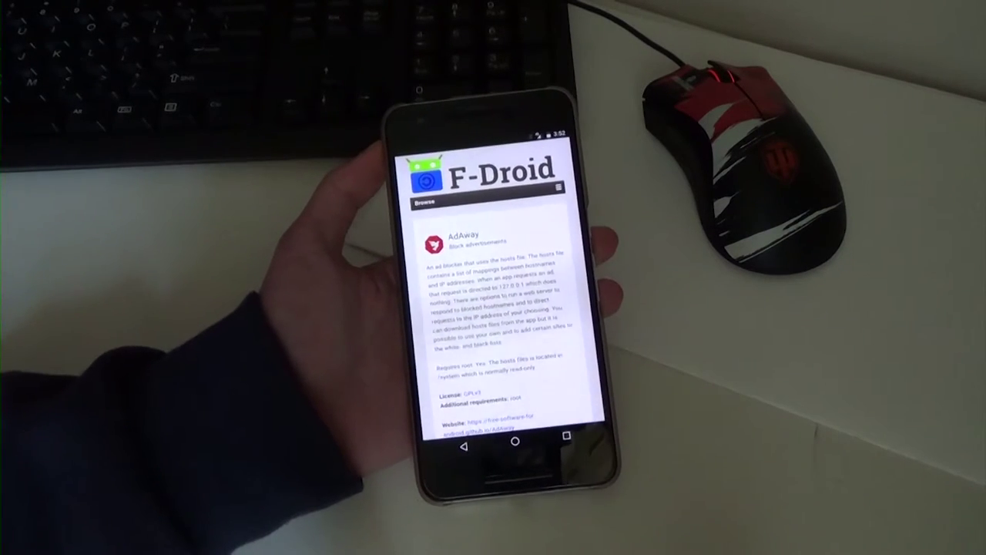
# Confirm Unknown sources is enabled in Security settings, then return to the F-Droid AdAway page.
pyautogui.moveTo(462, 143); pyautogui.dragTo(462, 347)
pyautogui.click(566, 141)
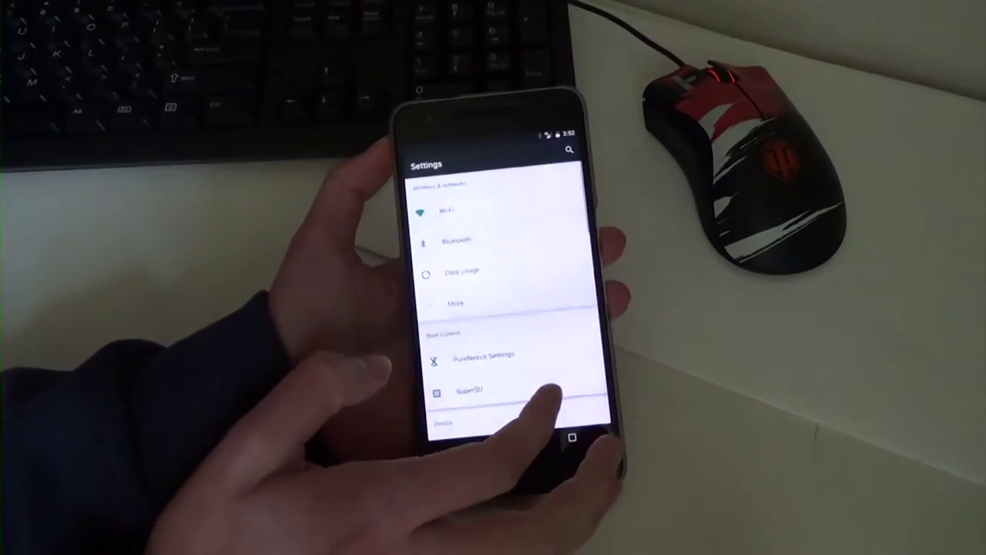
pyautogui.scroll(-3, 501, 346)
pyautogui.scroll(-2, 508, 346)
pyautogui.scroll(-2, 508, 347)
pyautogui.scroll(-2, 509, 346)
pyautogui.scroll(-3, 509, 347)
pyautogui.scroll(-1, 508, 362)
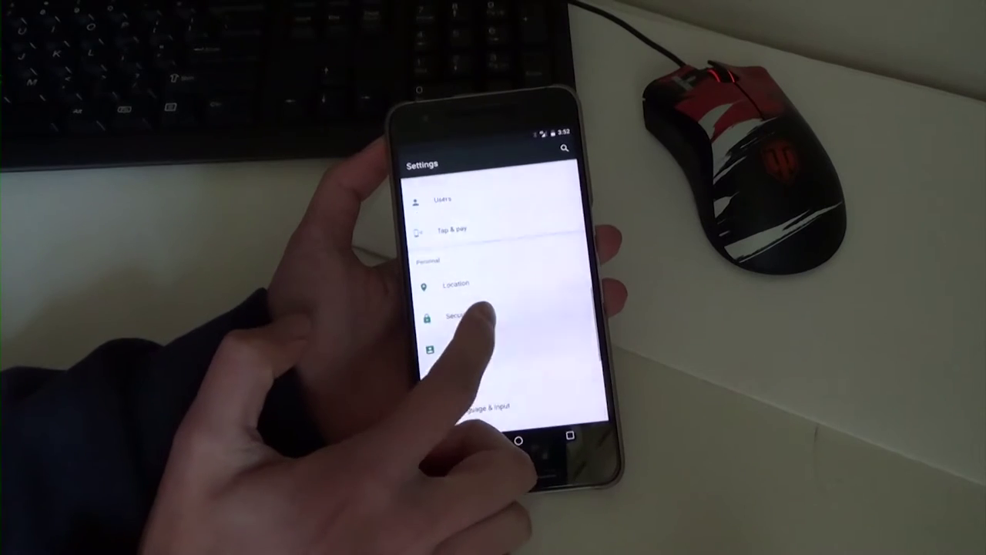
pyautogui.scroll(-3, 523, 377)
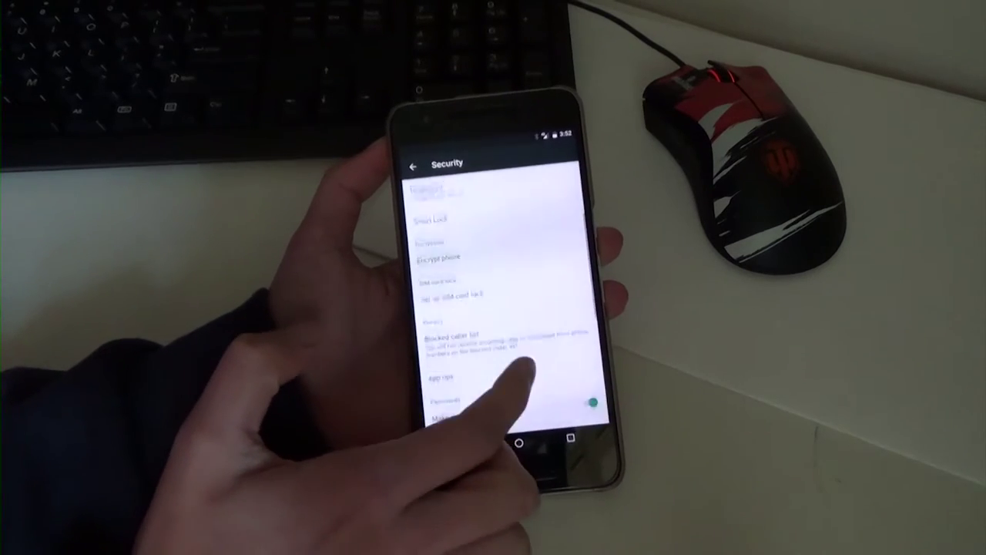
pyautogui.scroll(-2, 493, 369)
pyautogui.scroll(-5, 505, 308)
pyautogui.scroll(2, 504, 308)
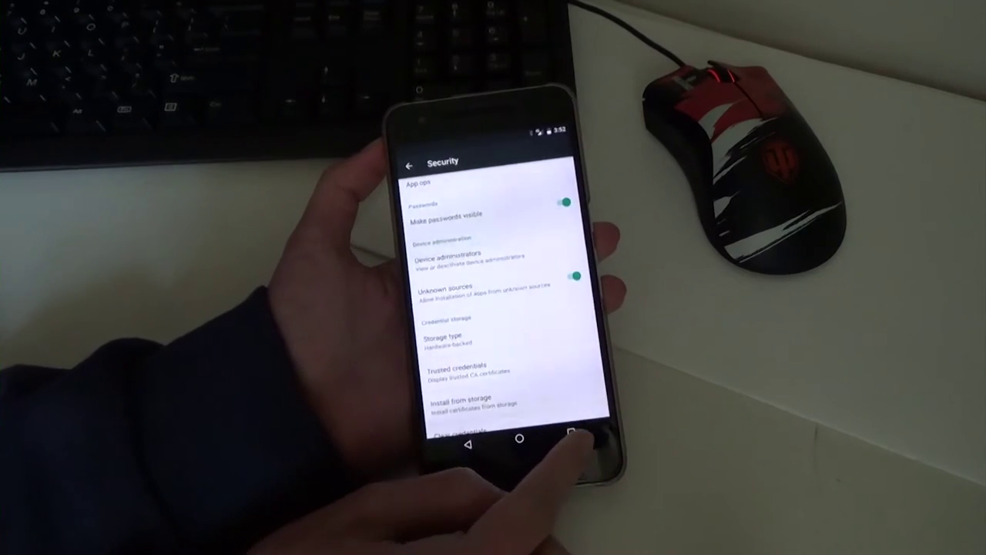
pyautogui.click(478, 389)
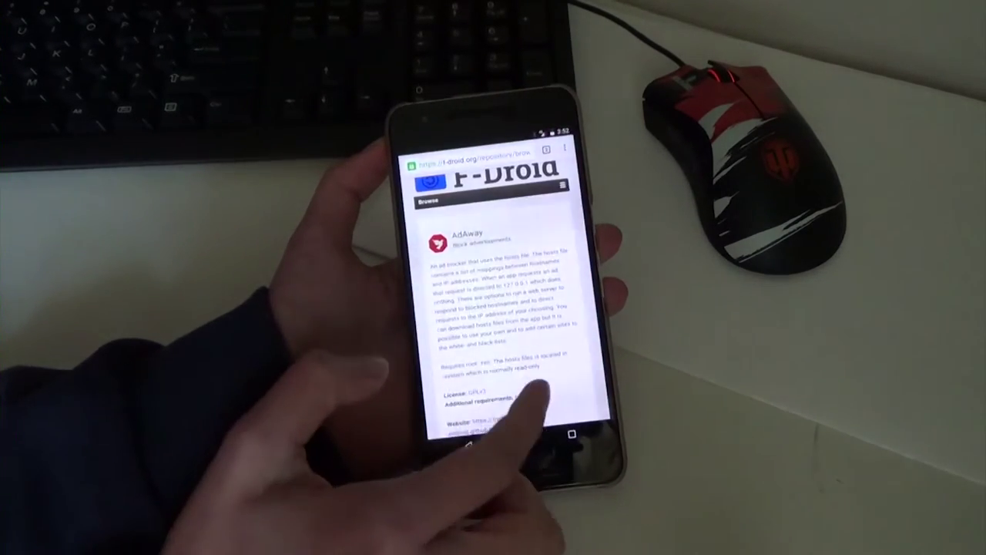
pyautogui.scroll(-1, 516, 374)
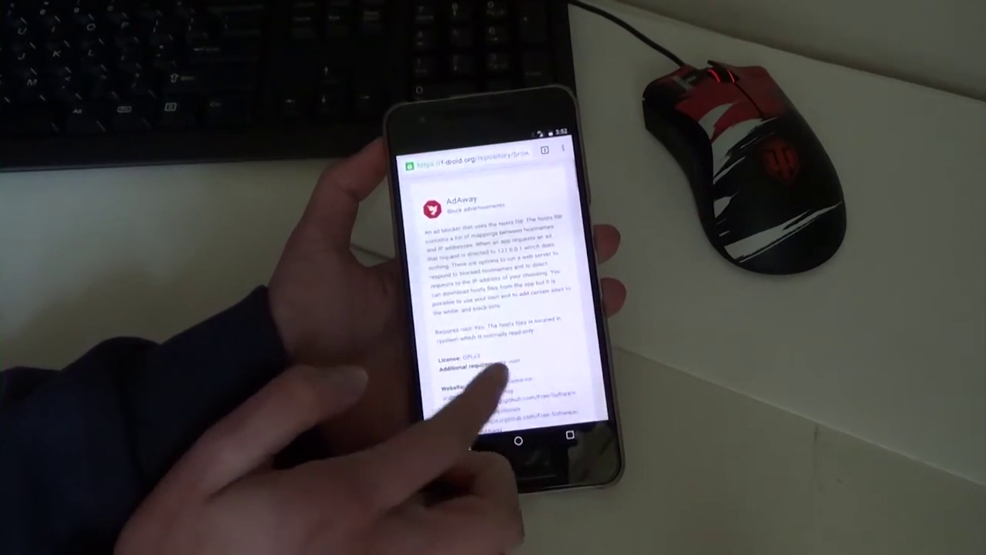
pyautogui.scroll(-3, 532, 378)
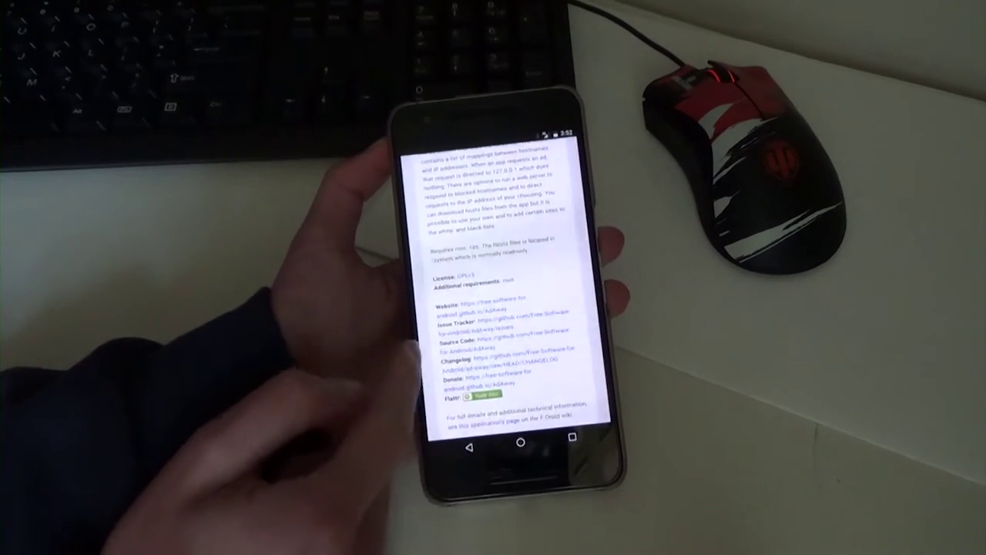
pyautogui.scroll(-2, 462, 370)
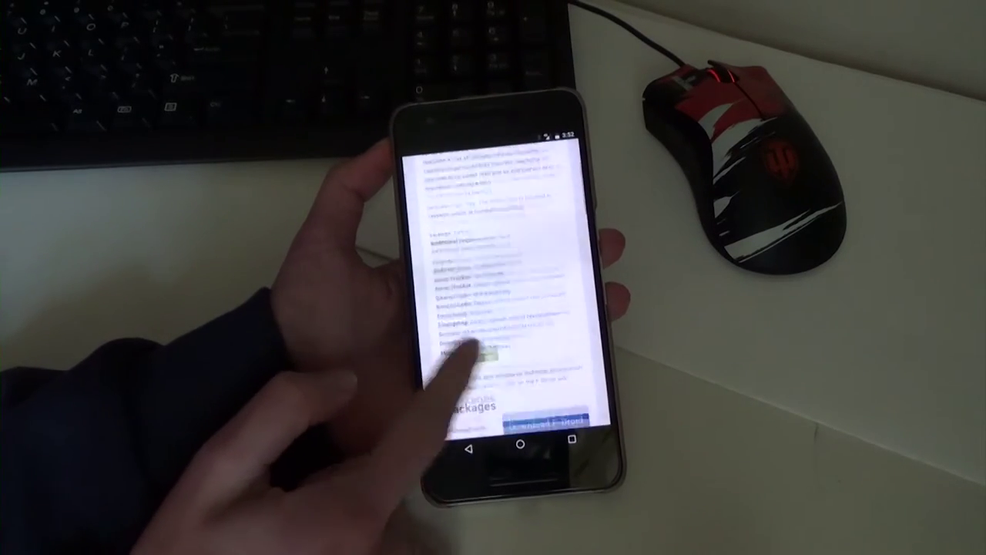
pyautogui.scroll(-1, 512, 396)
pyautogui.scroll(-1, 512, 385)
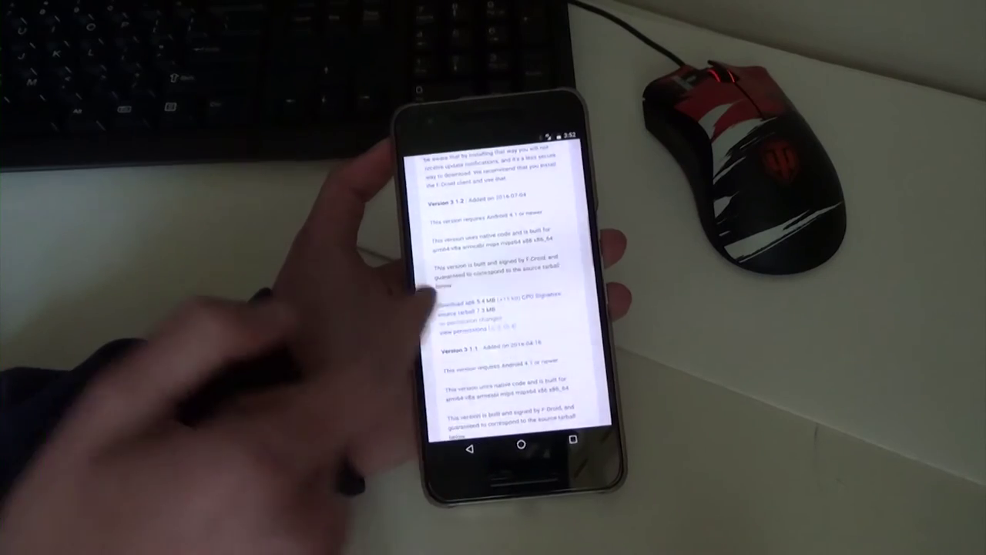
pyautogui.scroll(1, 455, 296)
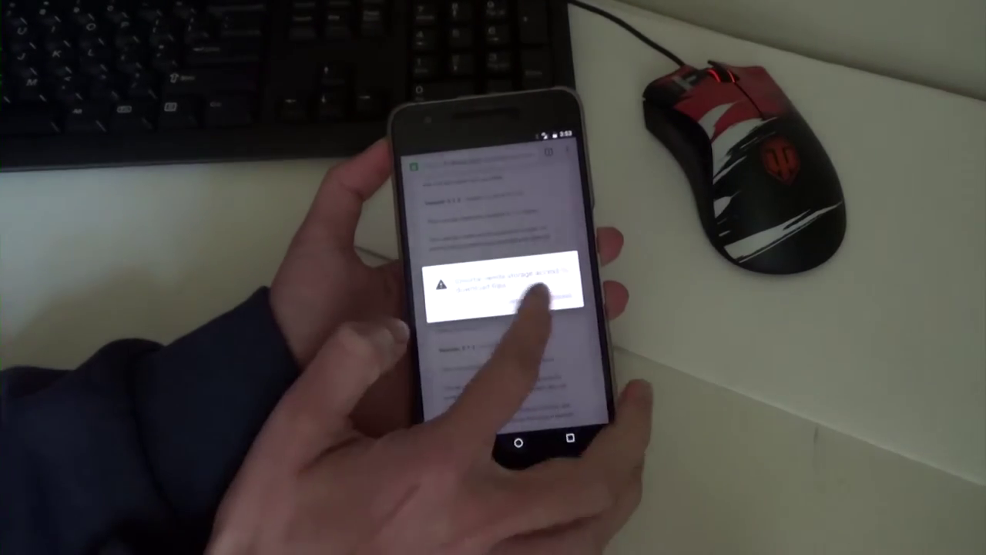
# Download the AdAway 3.1.2 APK (org.adaway_57.apk), allowing storage and keeping the file.
pyautogui.click(539, 305)
pyautogui.click(543, 310)
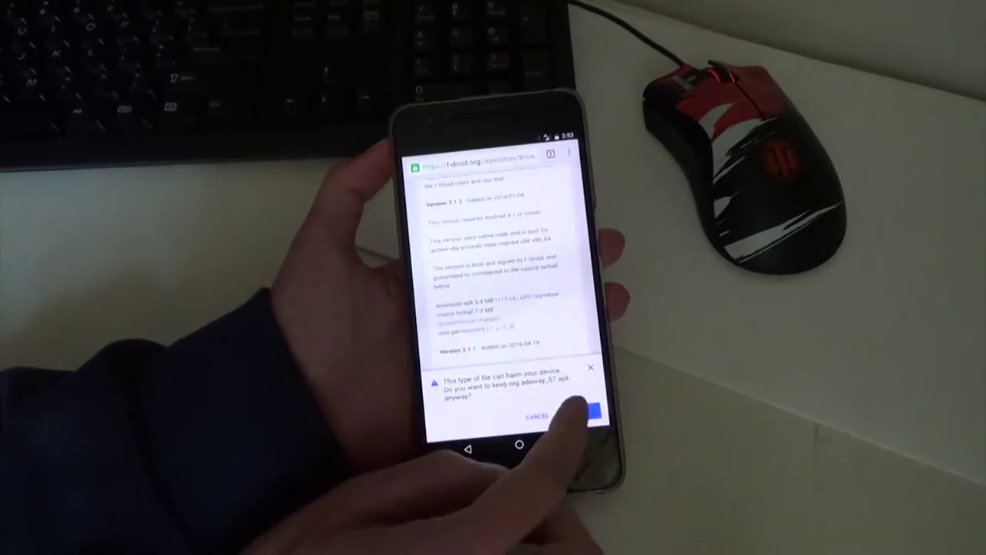
pyautogui.click(577, 411)
pyautogui.moveTo(462, 142); pyautogui.dragTo(470, 308)
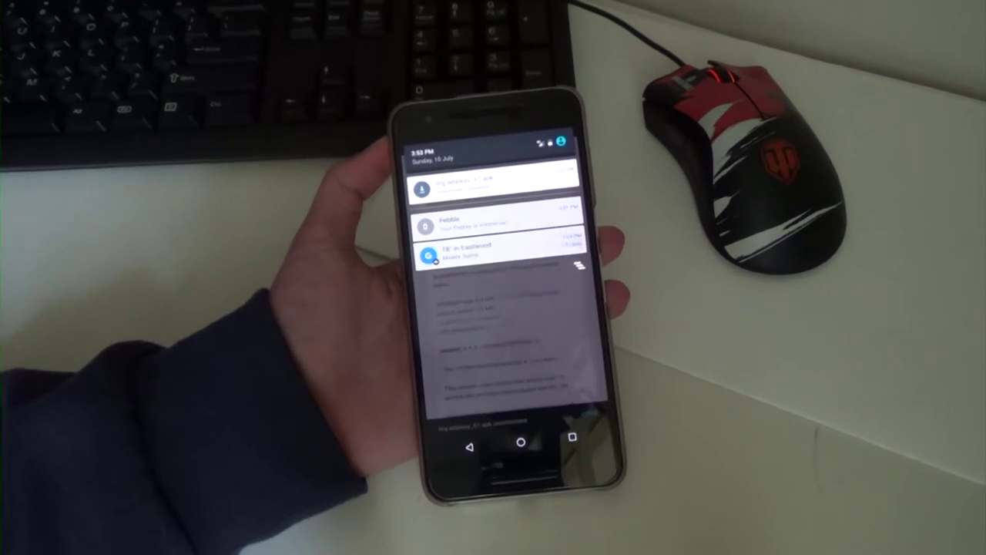
# Install AdAway from the downloaded APK via the package installer.
pyautogui.click(462, 182)
pyautogui.click(564, 412)
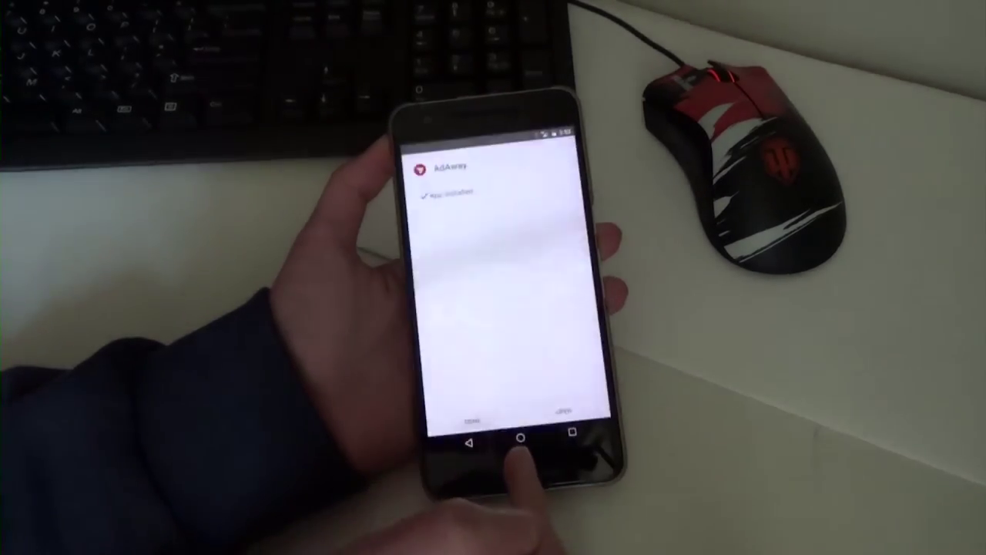
# View the Android Police article in Chrome with ads still showing, then go to the app list.
pyautogui.click(469, 410)
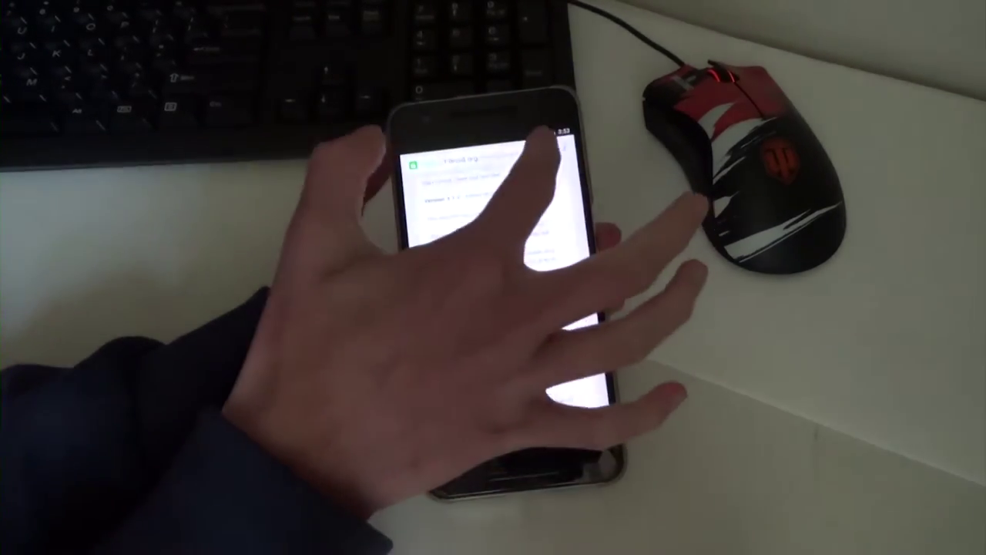
pyautogui.click(572, 433)
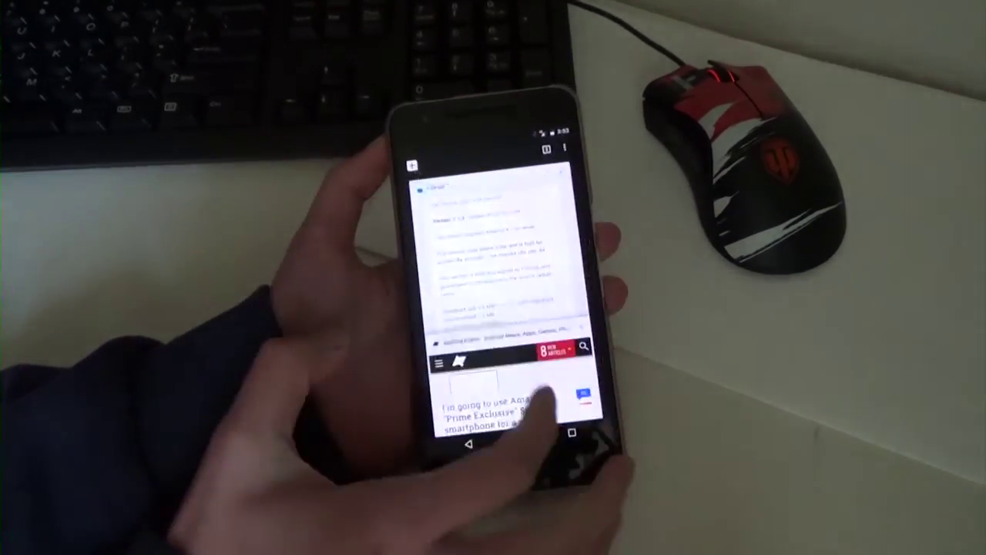
pyautogui.click(543, 395)
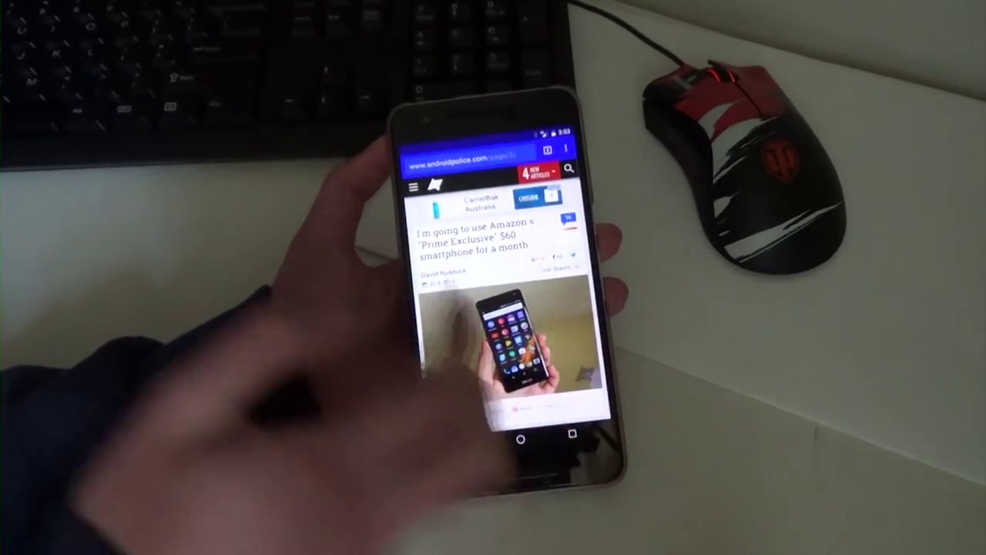
pyautogui.scroll(-3, 504, 308)
pyautogui.scroll(-3, 505, 308)
pyautogui.scroll(-3, 505, 308)
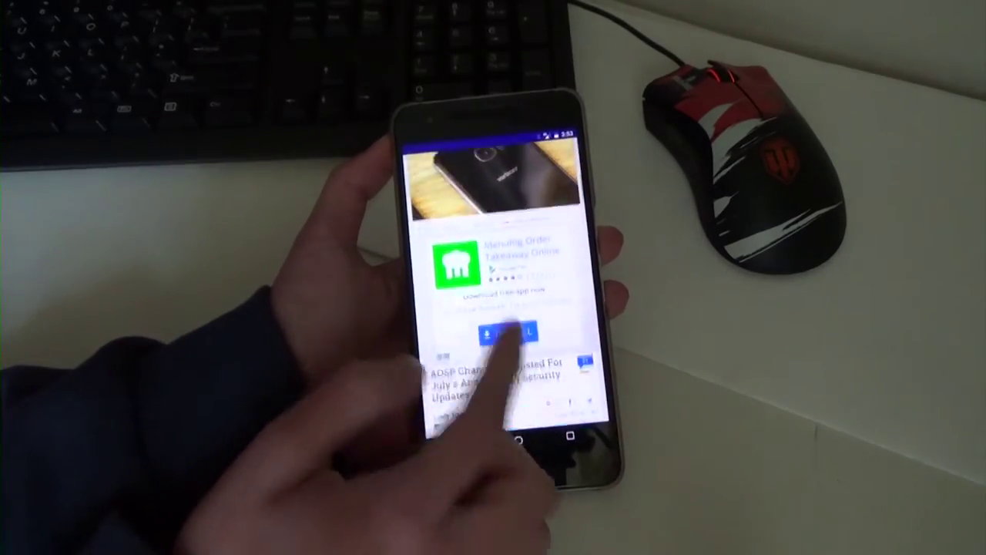
pyautogui.scroll(-3, 504, 308)
pyautogui.scroll(-3, 505, 308)
pyautogui.scroll(-3, 505, 308)
pyautogui.scroll(-3, 505, 308)
pyautogui.scroll(-3, 504, 308)
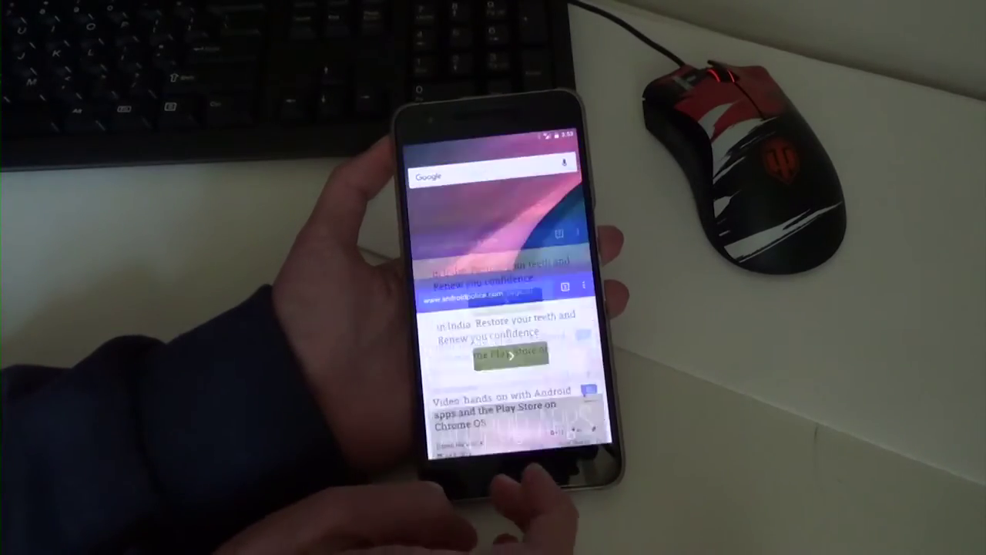
pyautogui.click(508, 409)
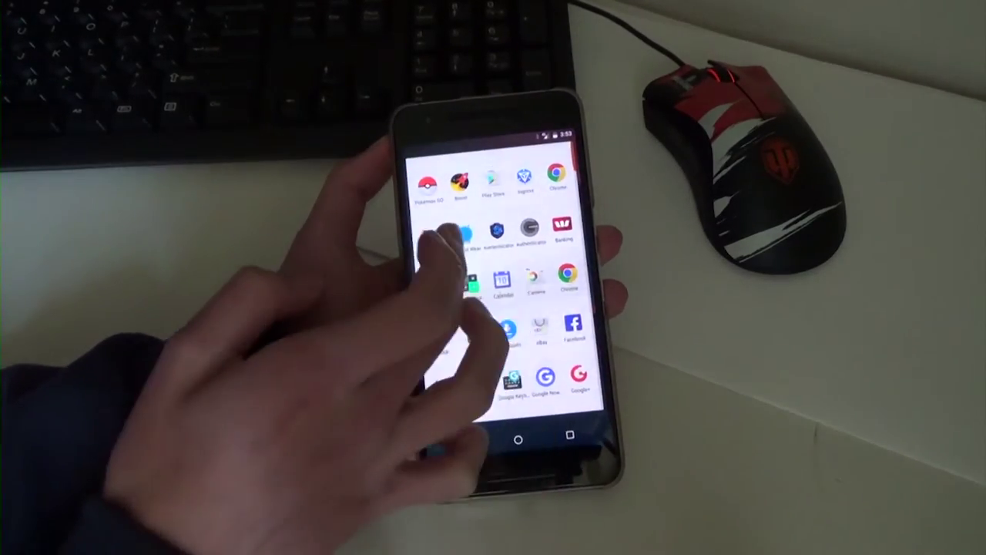
# Grant AdAway superuser access and apply ad blocking with 4/4 hosts sources, skipping the reboot.
pyautogui.click(435, 235)
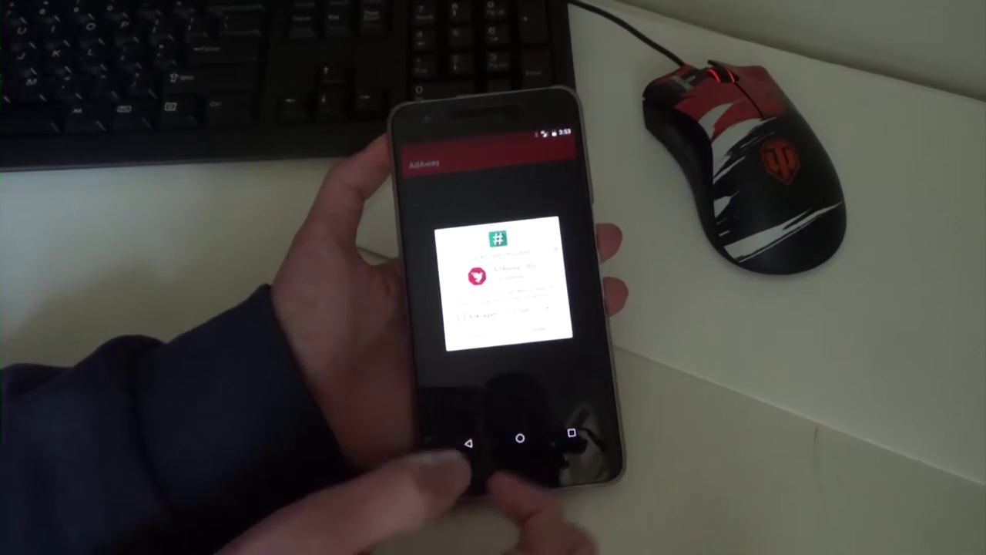
pyautogui.click(538, 329)
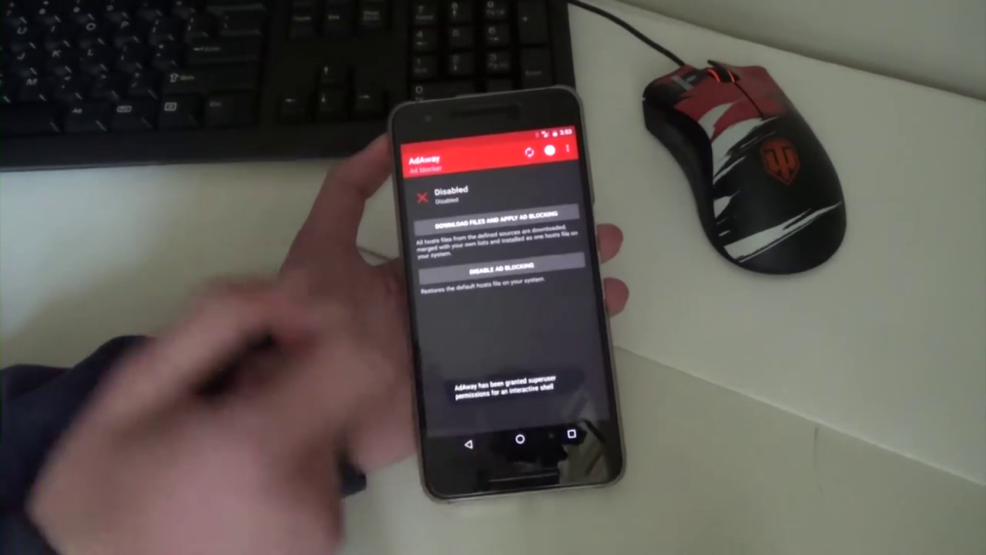
pyautogui.click(428, 220)
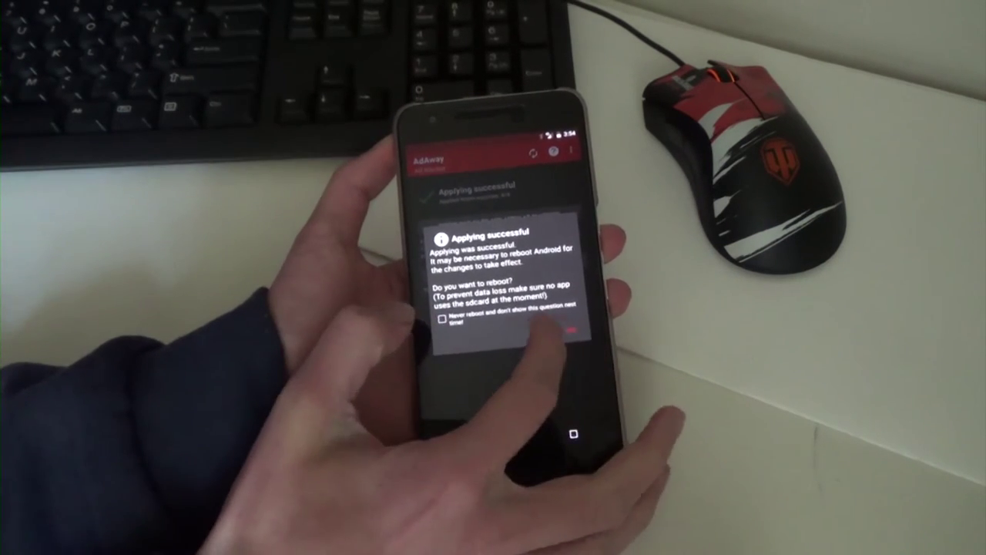
pyautogui.click(541, 332)
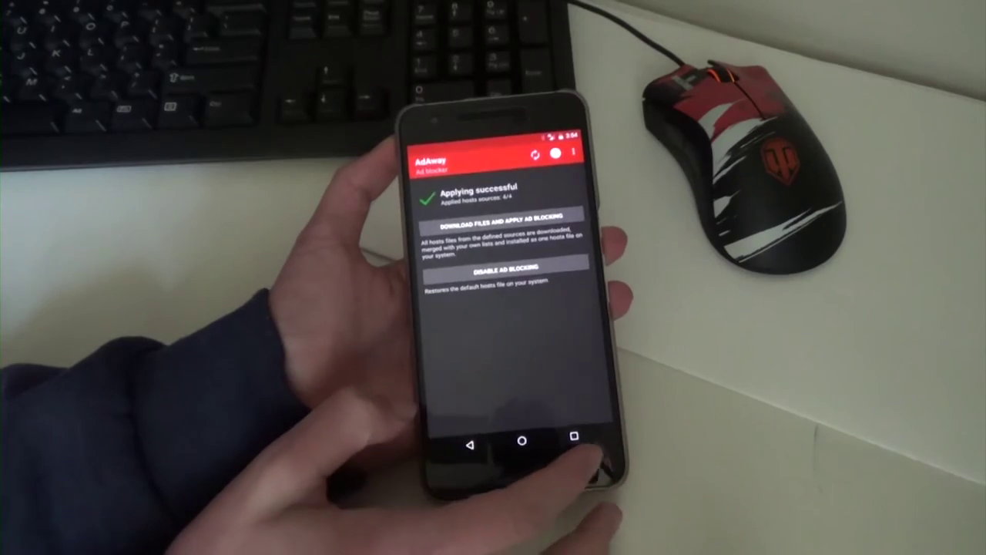
# Switch back to Chrome's androidpolice.com feed via Recents.
pyautogui.click(574, 435)
pyautogui.click(512, 331)
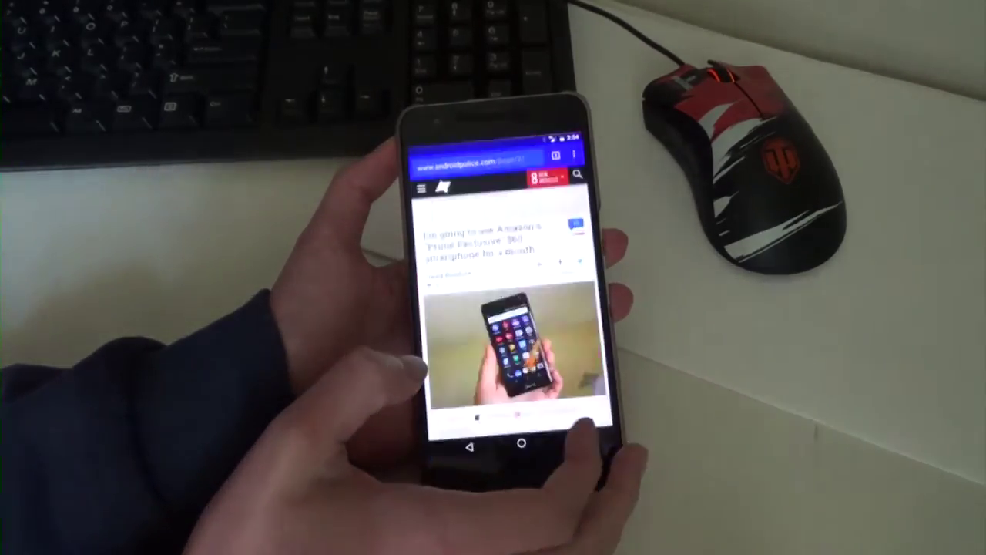
pyautogui.scroll(-5, 509, 308)
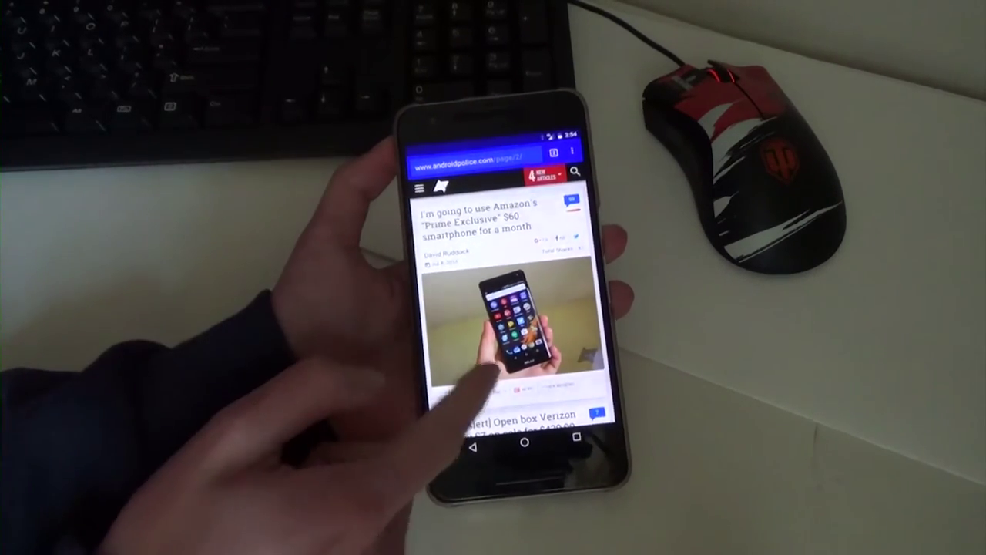
pyautogui.scroll(-5, 508, 308)
pyautogui.scroll(-5, 508, 308)
pyautogui.scroll(-5, 508, 308)
pyautogui.scroll(-5, 509, 347)
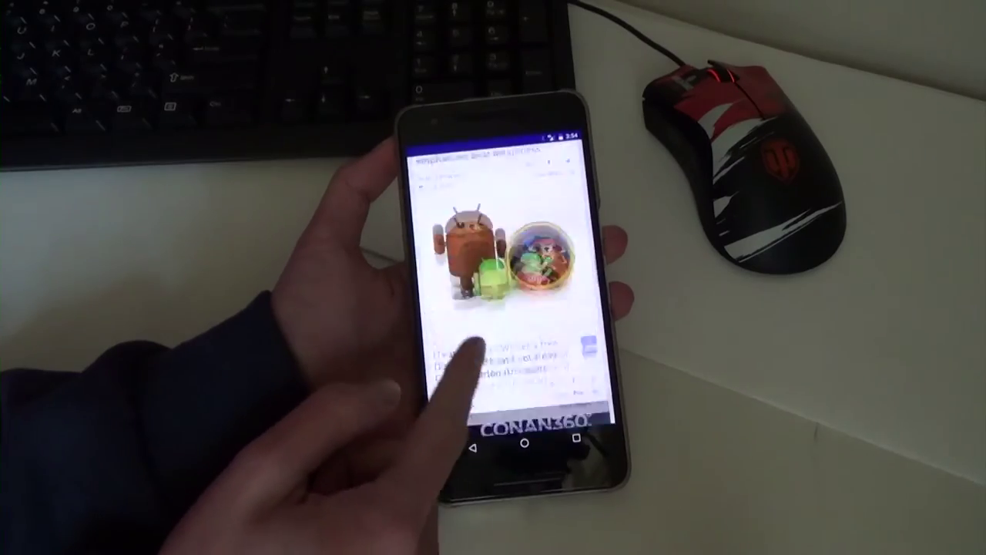
pyautogui.scroll(-5, 508, 346)
pyautogui.scroll(-5, 508, 347)
pyautogui.scroll(-2, 508, 347)
pyautogui.scroll(10, 508, 308)
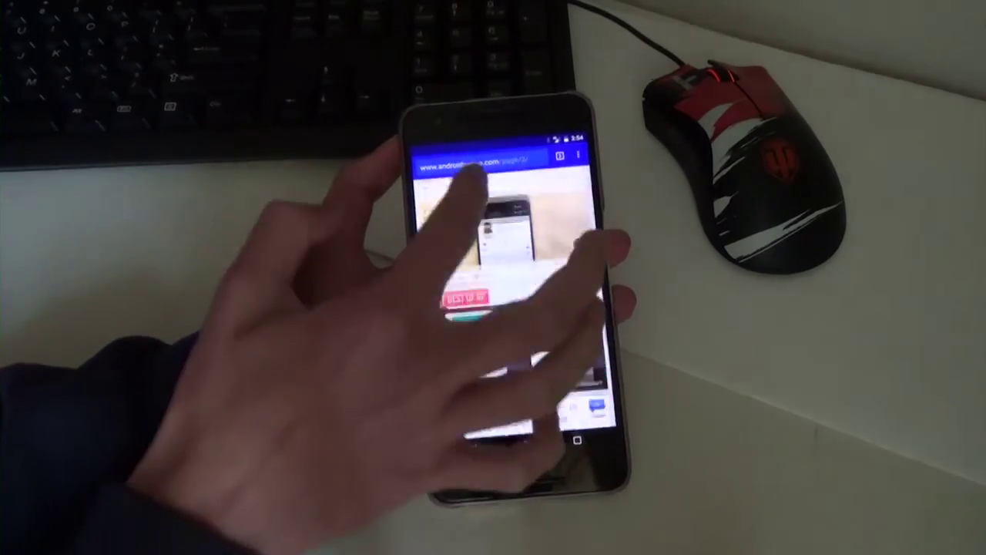
pyautogui.click(462, 163)
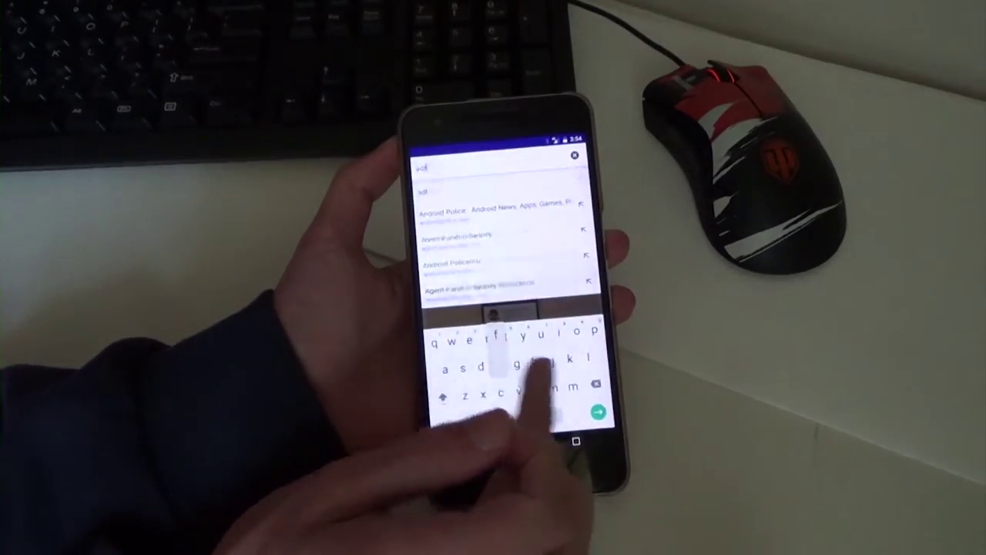
pyautogui.write('adfly')
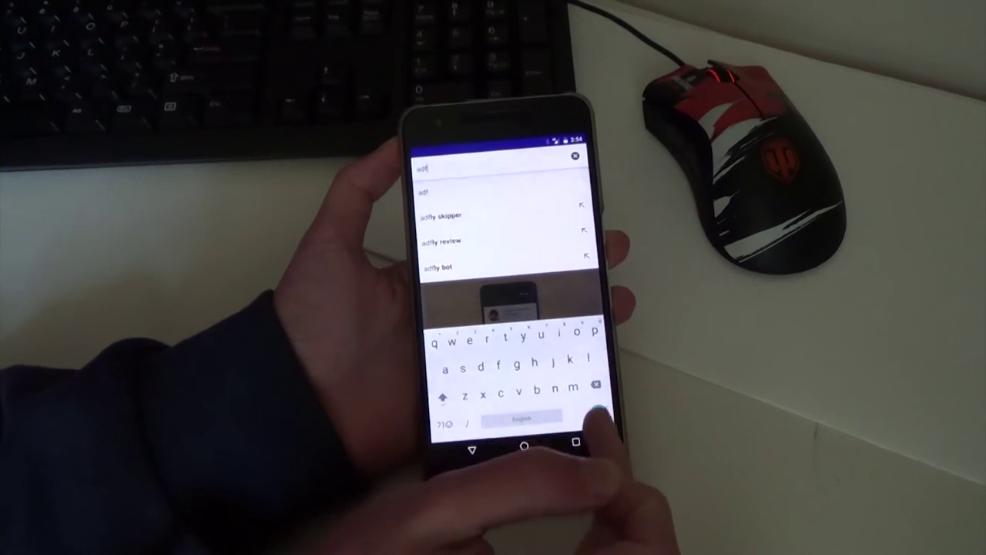
pyautogui.press('BackSpace')
pyautogui.press('BackSpace')
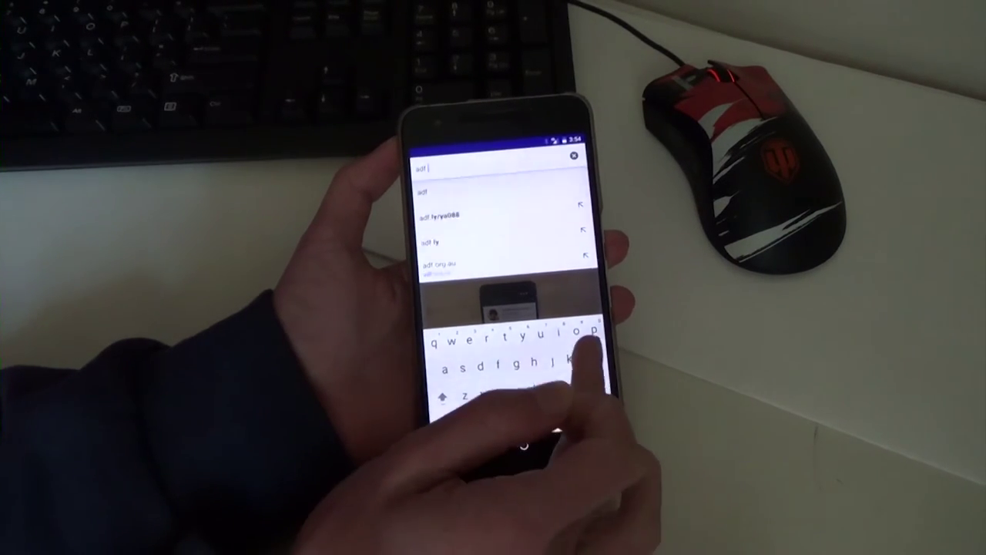
pyautogui.write('l.ly')
pyautogui.press('Return')
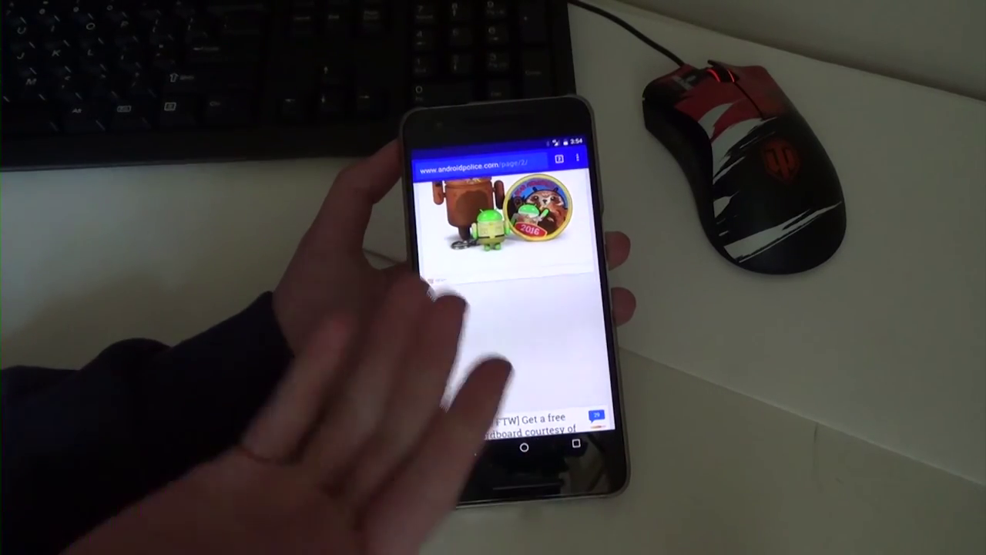
pyautogui.scroll(-1, 463, 347)
pyautogui.scroll(5, 462, 331)
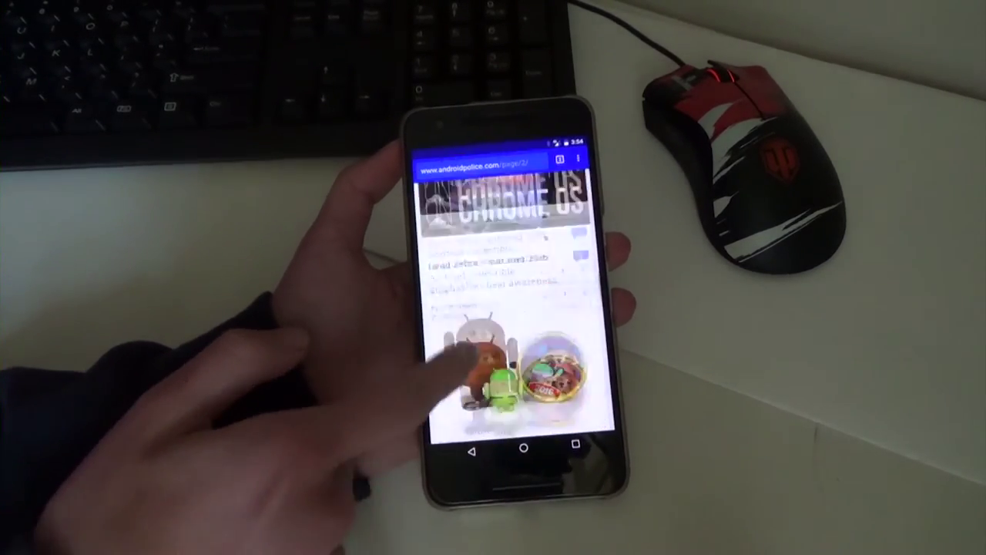
pyautogui.scroll(5, 493, 385)
pyautogui.scroll(3, 485, 293)
pyautogui.scroll(2, 504, 289)
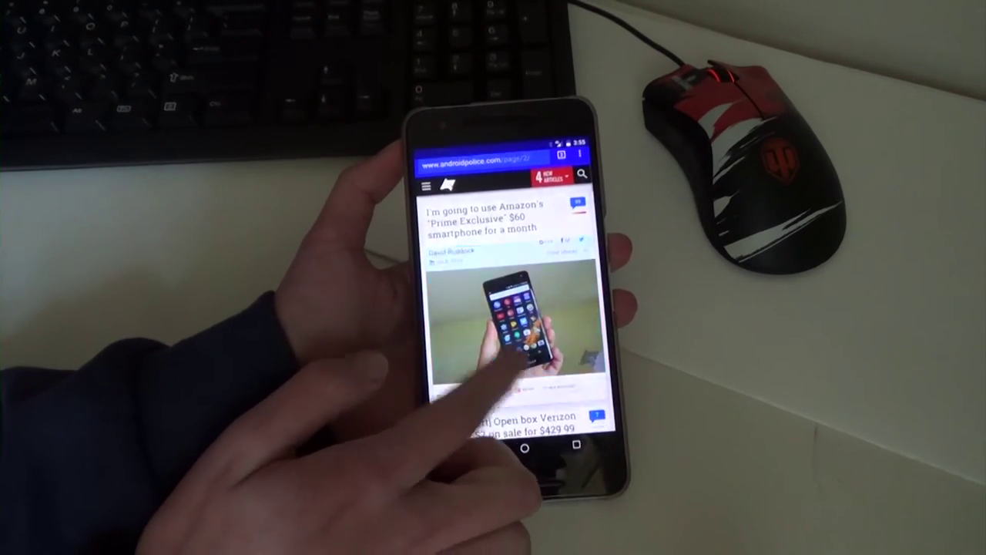
pyautogui.scroll(-3, 512, 309)
pyautogui.scroll(2, 512, 308)
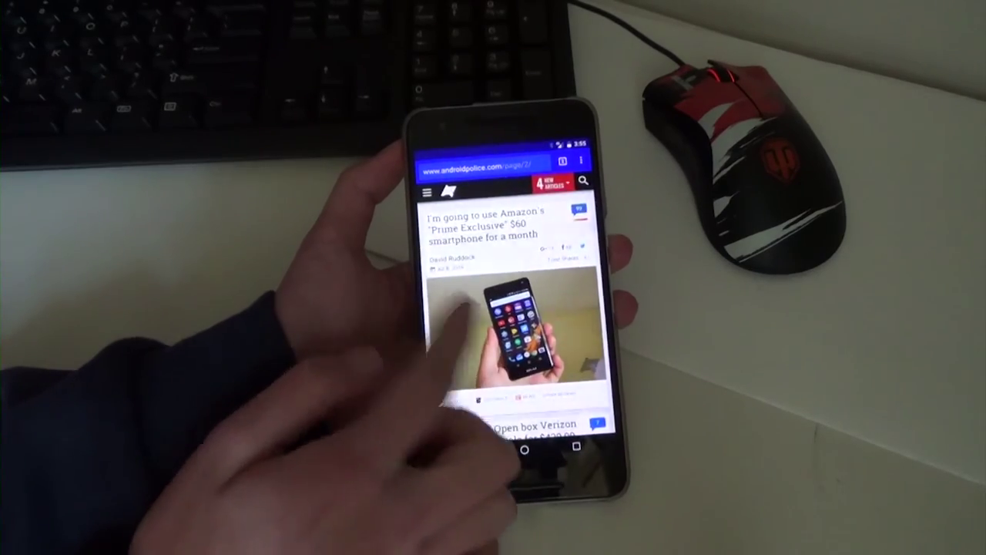
pyautogui.scroll(-5, 512, 308)
pyautogui.scroll(-2, 512, 308)
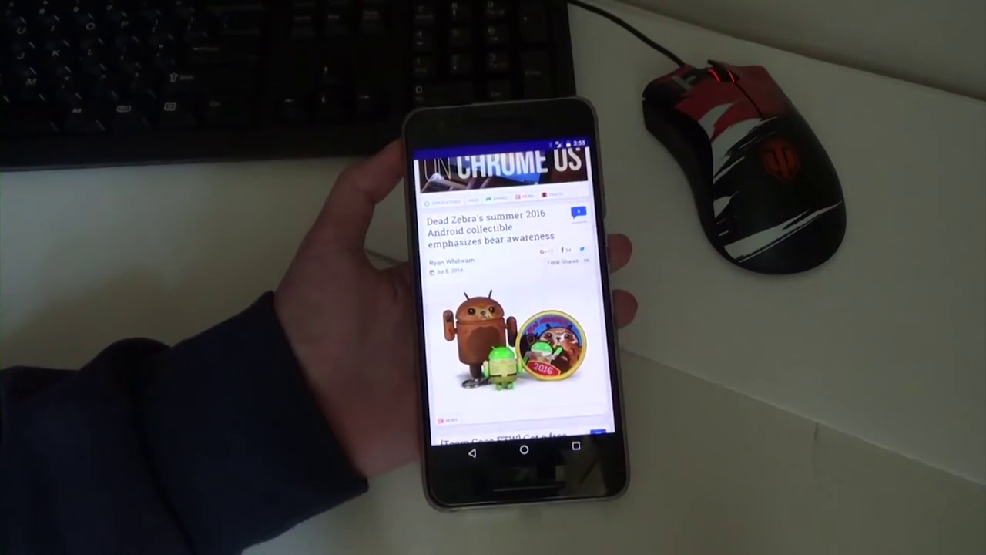
# Switch from Chrome back to AdAway via Recents.
pyautogui.click(577, 444)
pyautogui.click(493, 428)
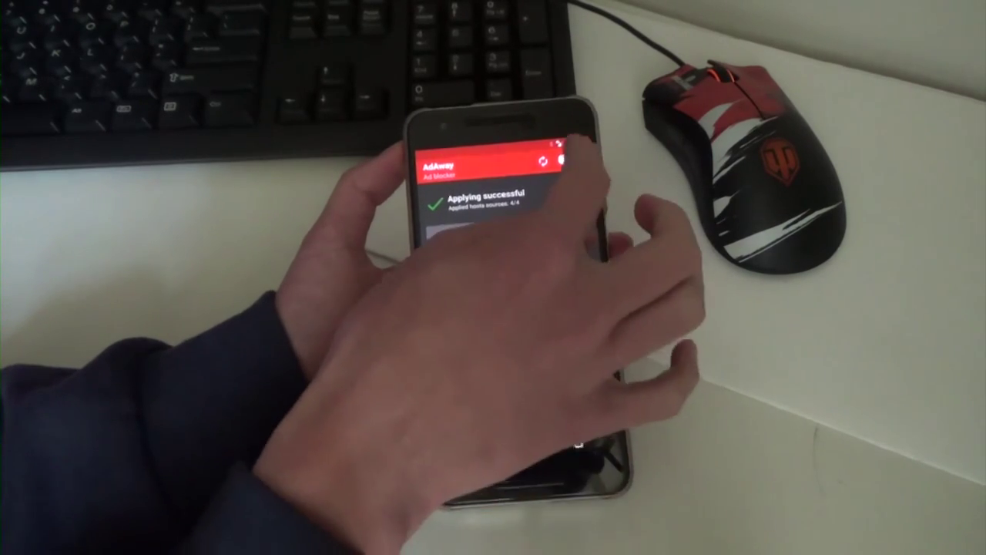
# Show AdAway's overflow options to reach Hosts sources.
pyautogui.click(560, 159)
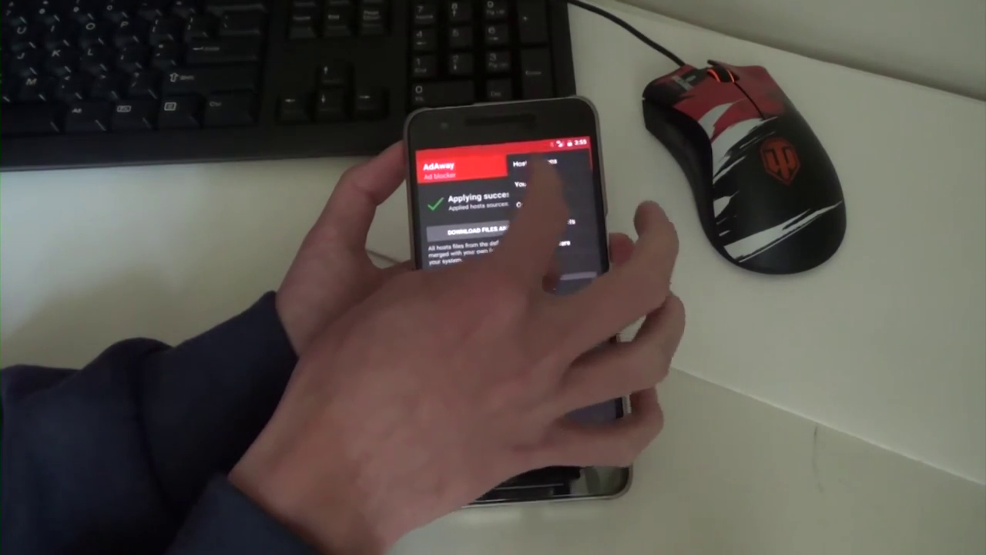